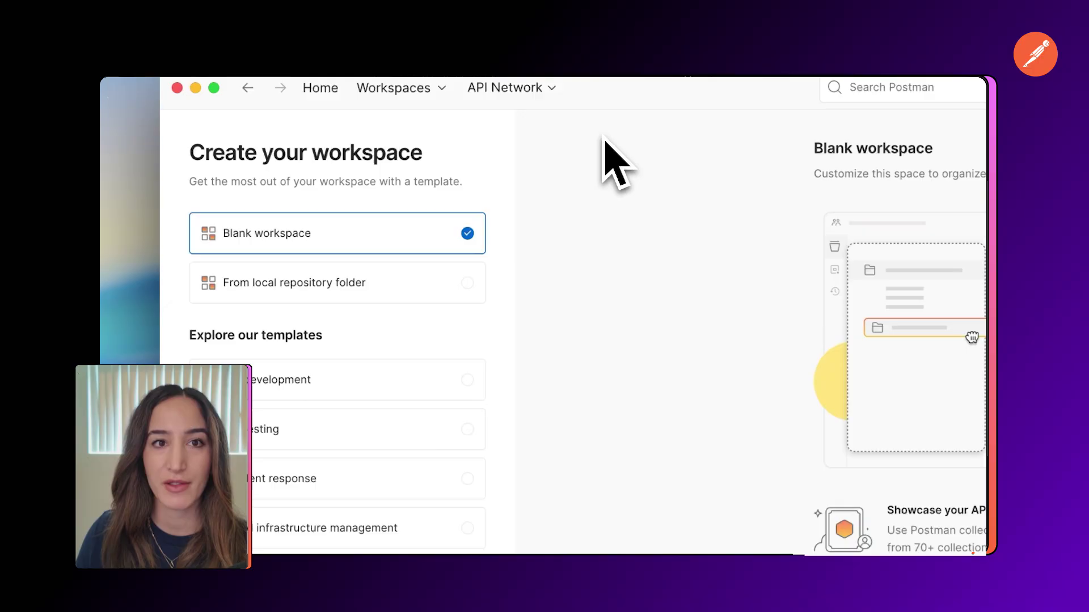
# Step: Create the internal 'ecommerce' workspace from the local ecommerce repository folder
pyautogui.click(317, 175)
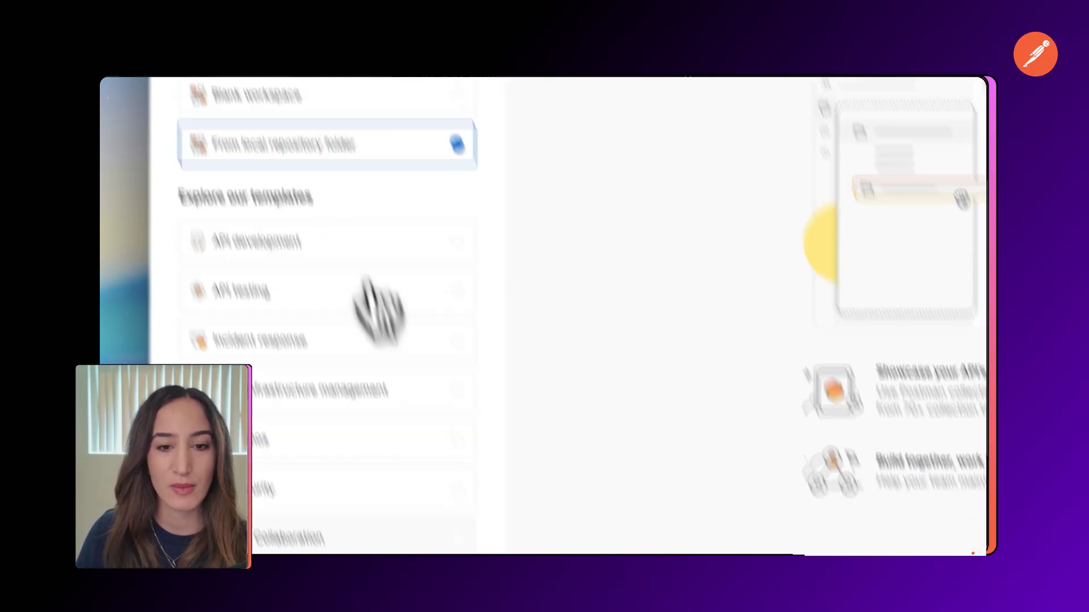
pyautogui.scroll(-5, 317, 183)
pyautogui.click(371, 440)
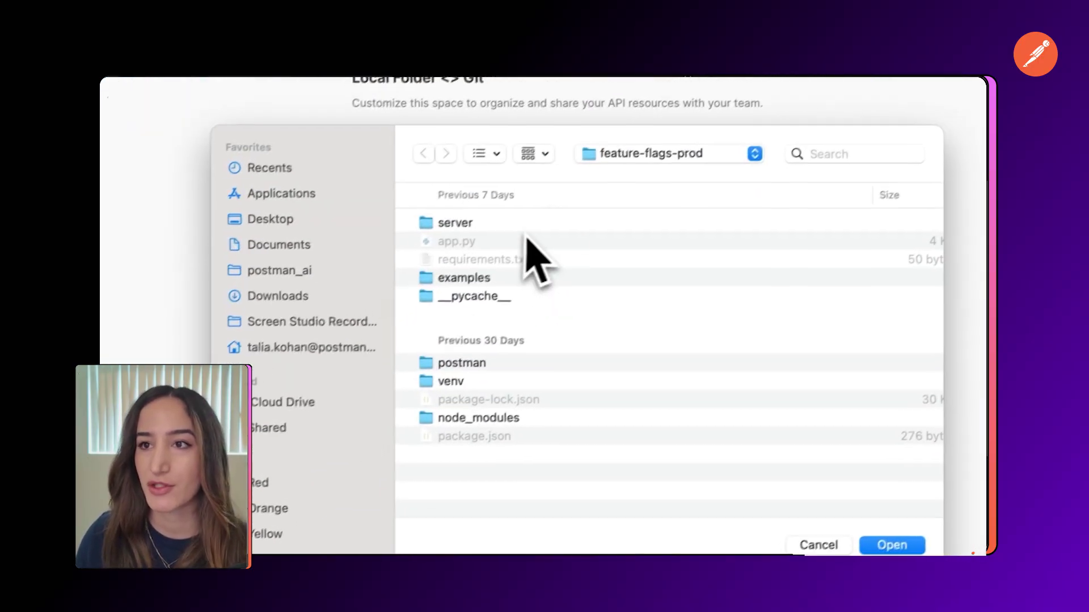
pyautogui.click(627, 159)
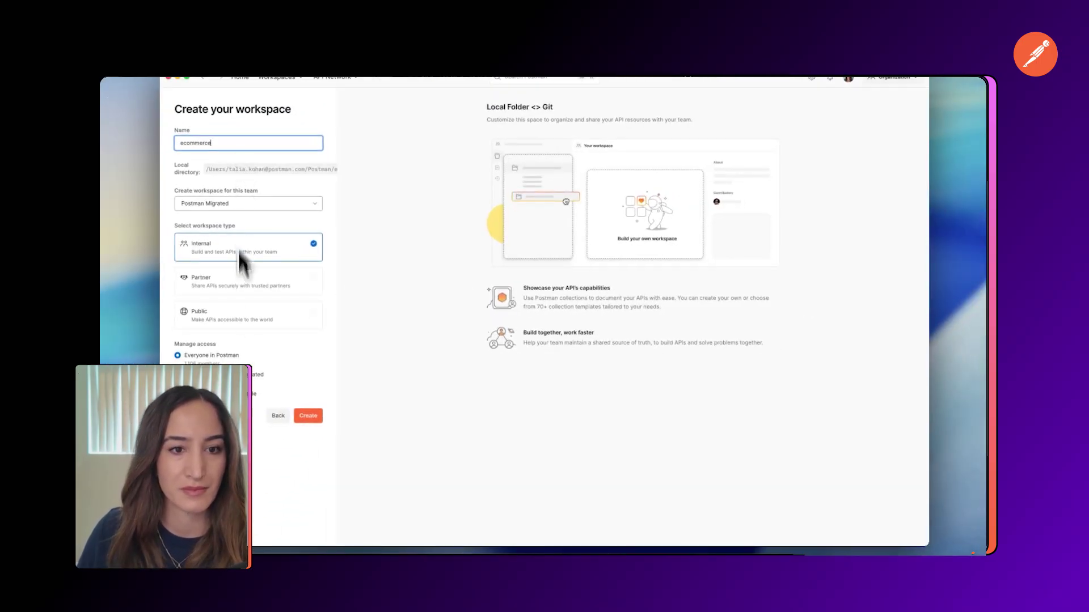
pyautogui.click(260, 417)
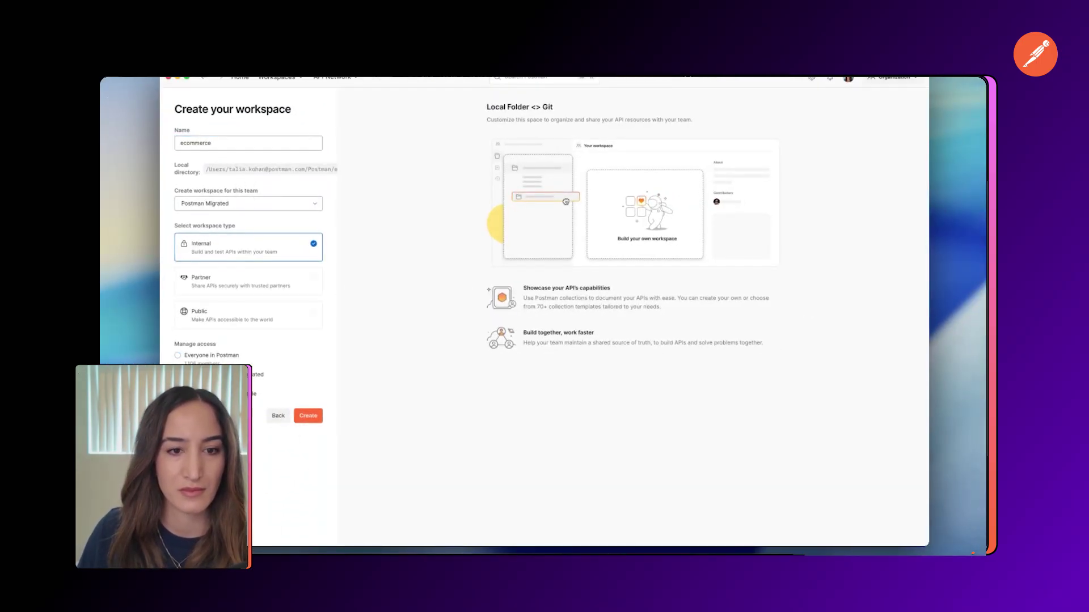
pyautogui.click(308, 416)
# Step: Open app.py from the file tree to review the Flask application code
pyautogui.click(299, 293)
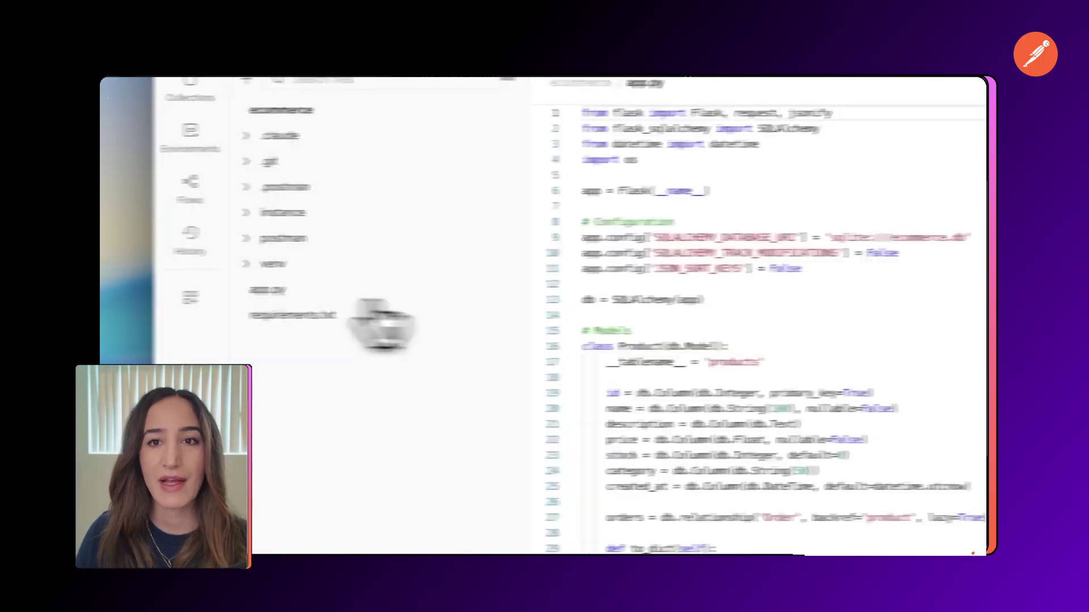
pyautogui.scroll(-5, 596, 319)
pyautogui.scroll(5, 595, 319)
pyautogui.scroll(-3, 605, 332)
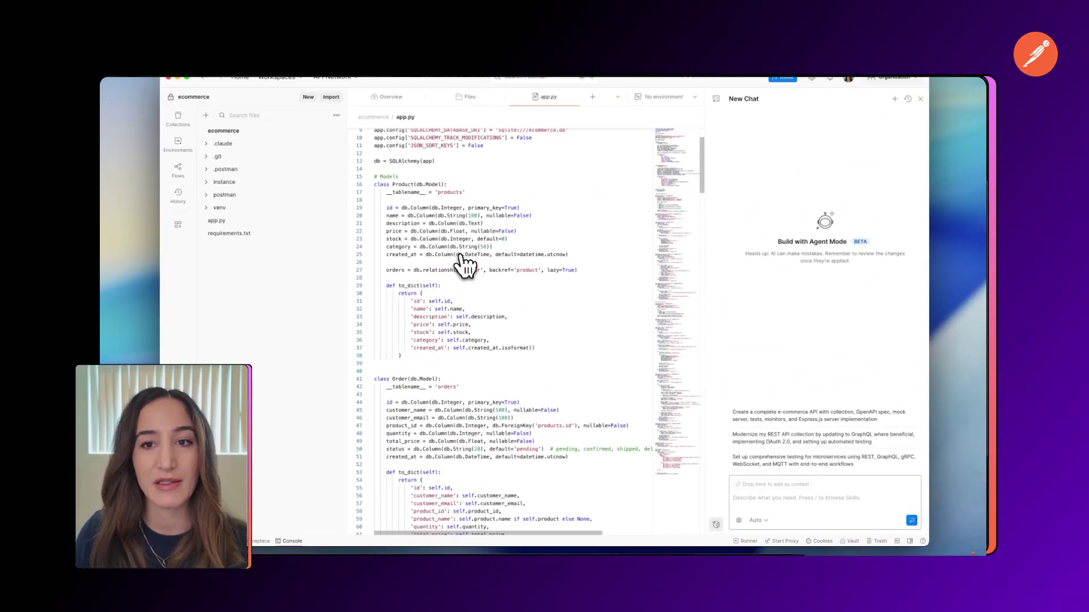
pyautogui.scroll(-3, 463, 266)
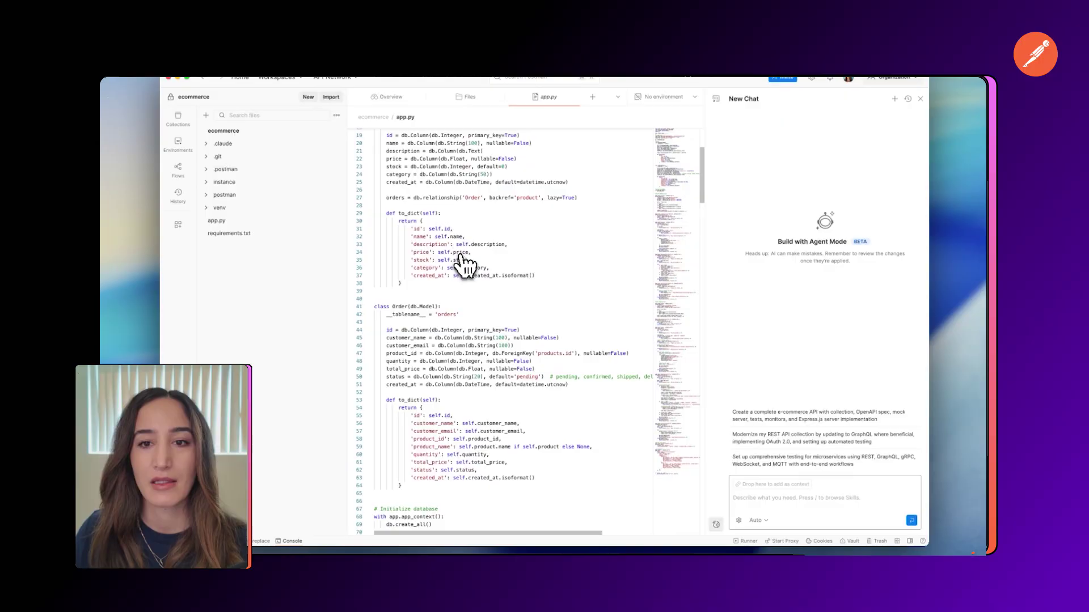
pyautogui.scroll(-3, 463, 265)
pyautogui.scroll(5, 464, 266)
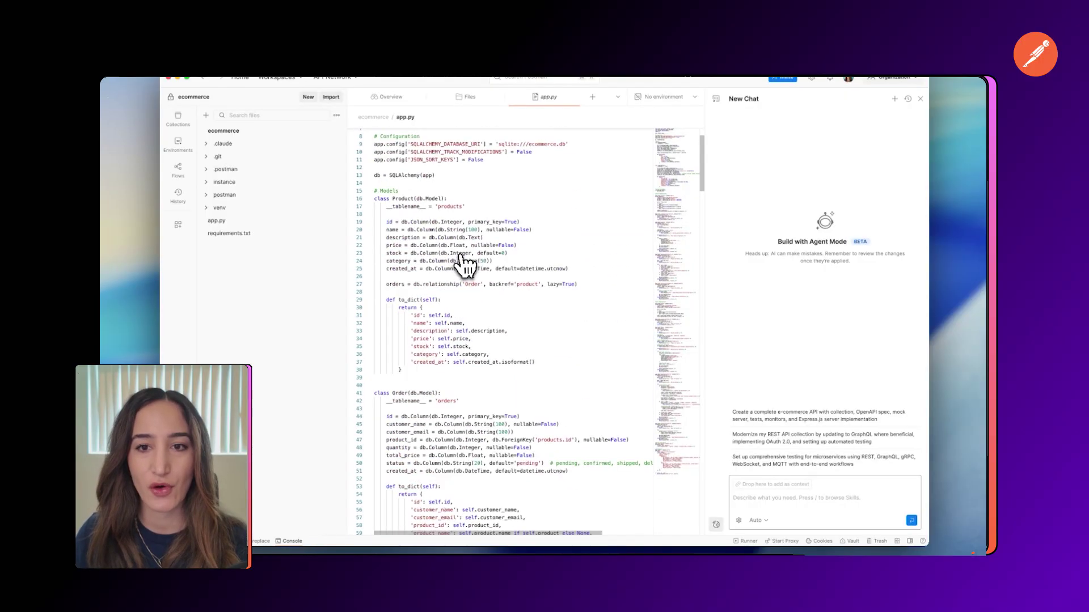
pyautogui.scroll(2, 463, 266)
pyautogui.scroll(-8, 464, 264)
pyautogui.scroll(-8, 464, 264)
pyautogui.scroll(-6, 464, 264)
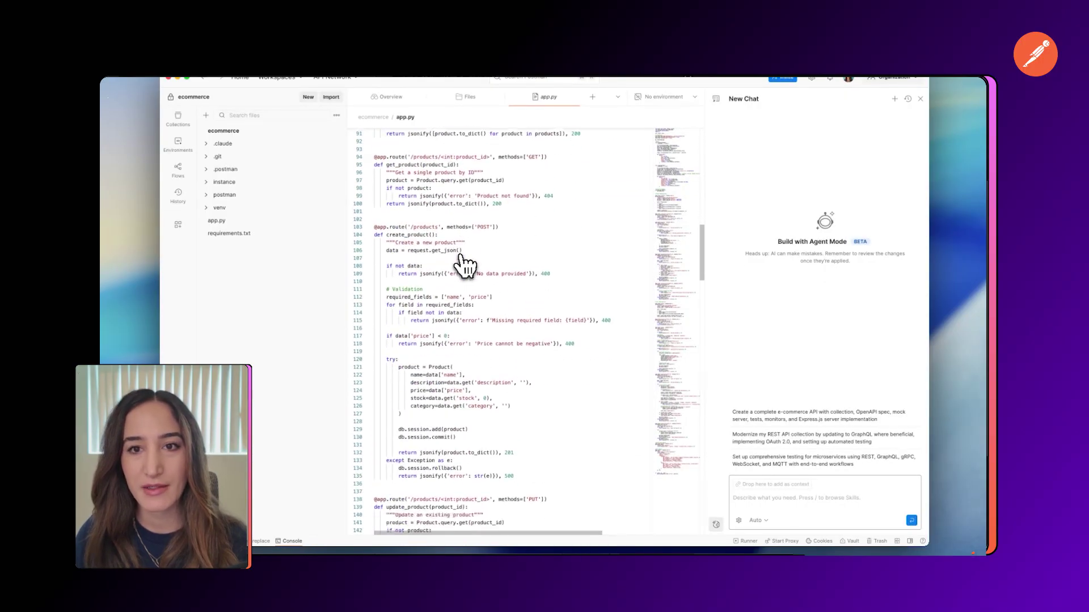
pyautogui.scroll(-6, 464, 264)
pyautogui.scroll(-7, 464, 264)
pyautogui.scroll(-7, 464, 264)
pyautogui.scroll(-7, 464, 264)
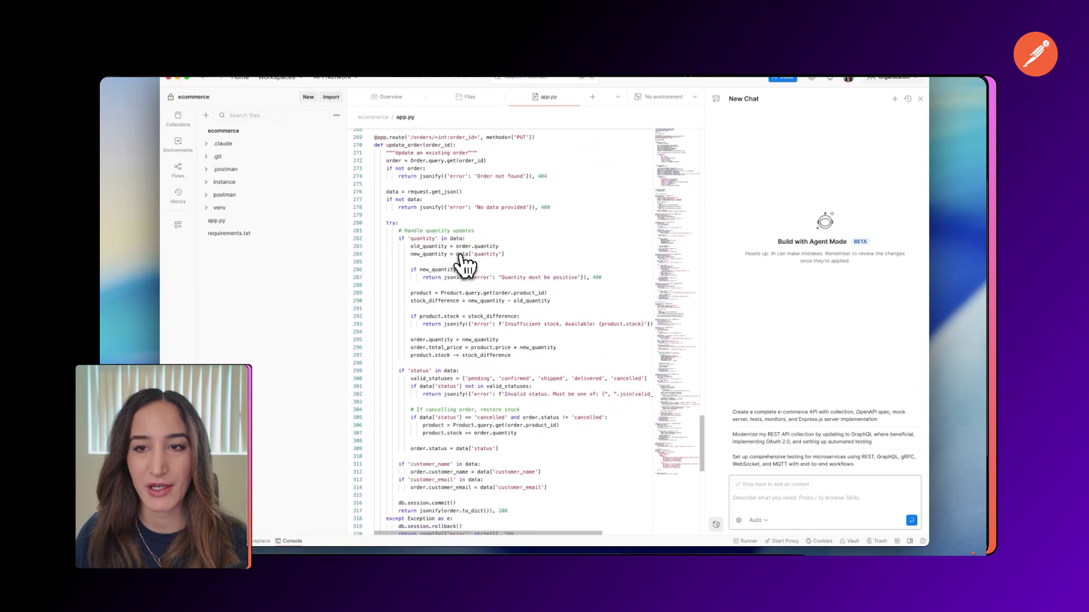
pyautogui.scroll(-5, 463, 263)
pyautogui.scroll(10, 463, 263)
pyautogui.scroll(10, 464, 264)
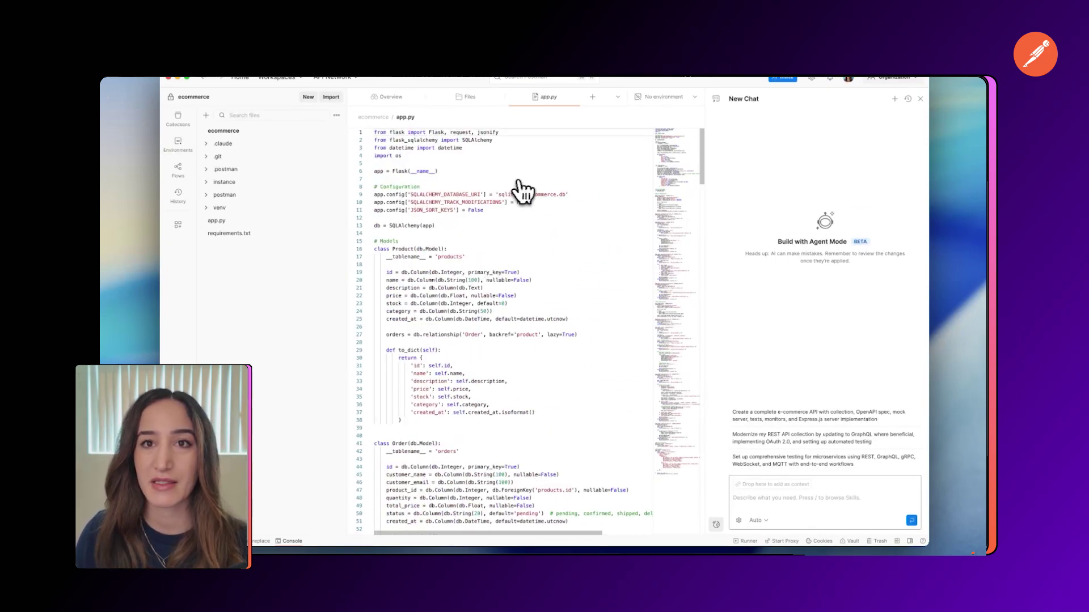
pyautogui.scroll(-2, 523, 191)
pyautogui.scroll(2, 523, 192)
# Step: Check the workspace's file connection, then start Agent Mode to build the collection from the files
pyautogui.click(469, 97)
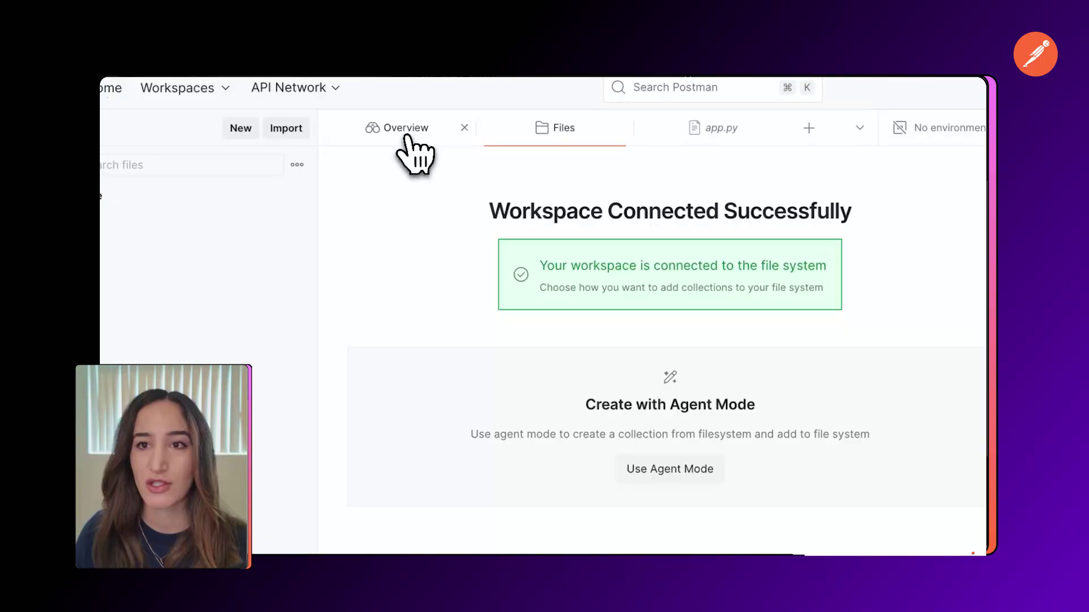
pyautogui.click(406, 128)
pyautogui.click(555, 127)
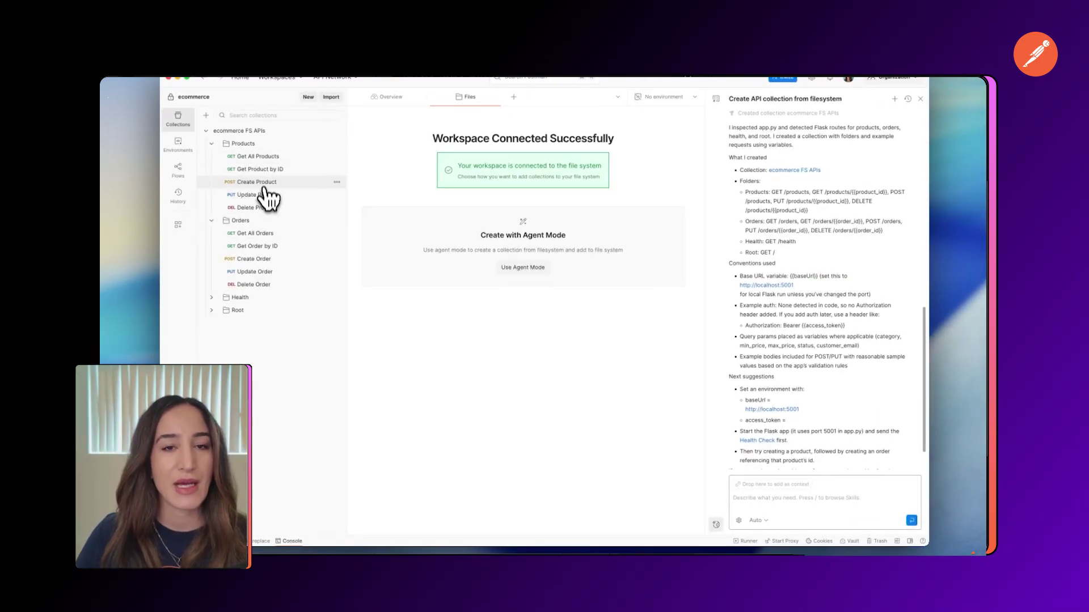
# Step: Open the Create Product request in the ecommerce FS APIs collection
pyautogui.click(257, 182)
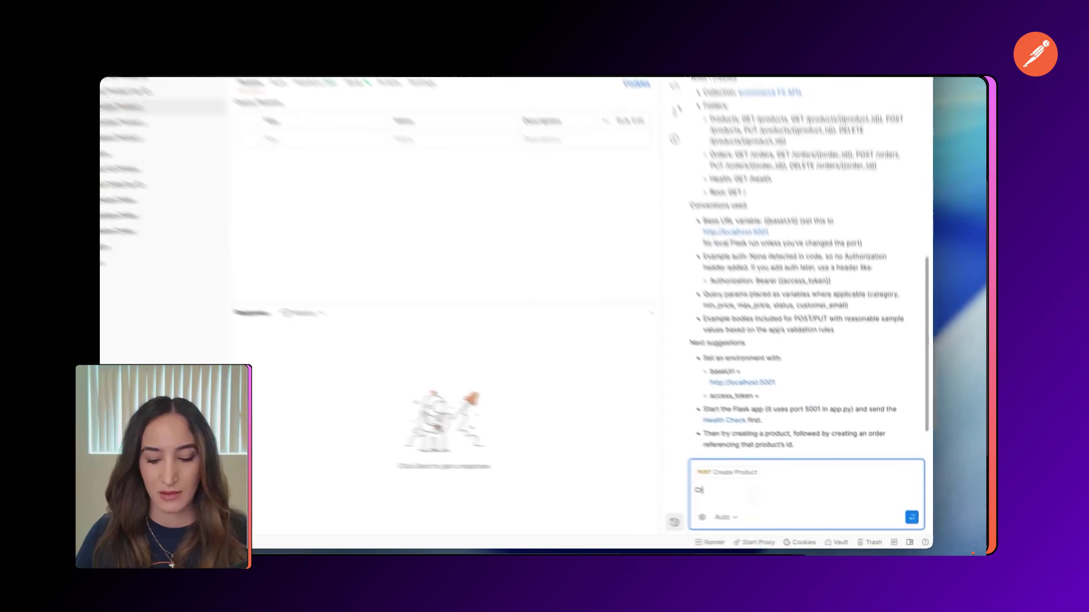
pyautogui.write('eate')
pyautogui.write(' 3 n')
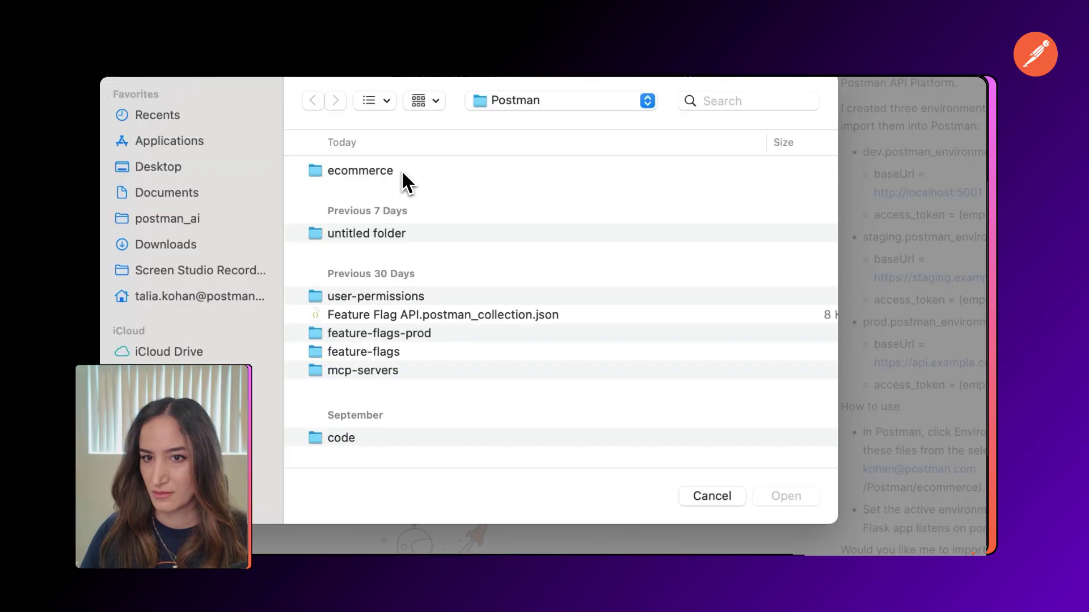
# Step: Import the dev, staging and prod .postman_environment.json files from the ecommerce folder
pyautogui.doubleClick(360, 171)
pyautogui.click(448, 210)
pyautogui.keyDown('shift'); pyautogui.click(426, 173); pyautogui.keyUp('shift')
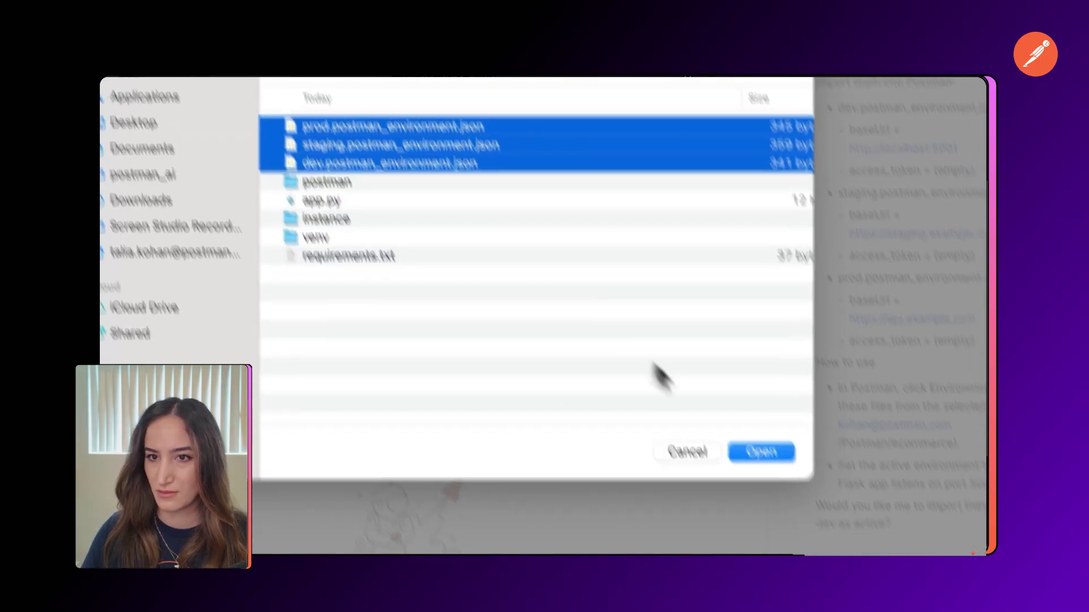
pyautogui.click(761, 452)
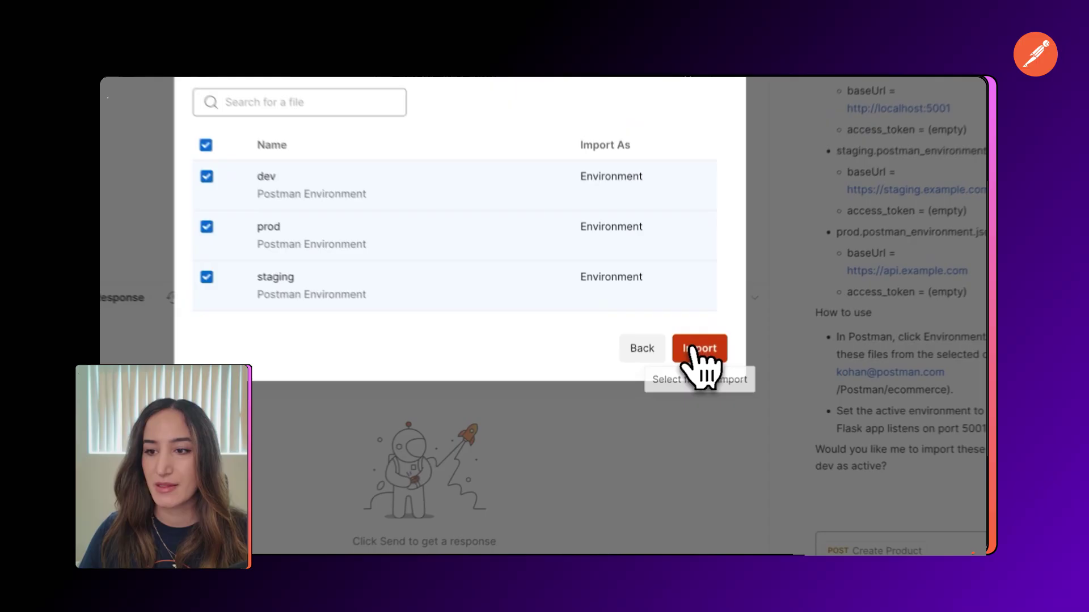
pyautogui.click(668, 378)
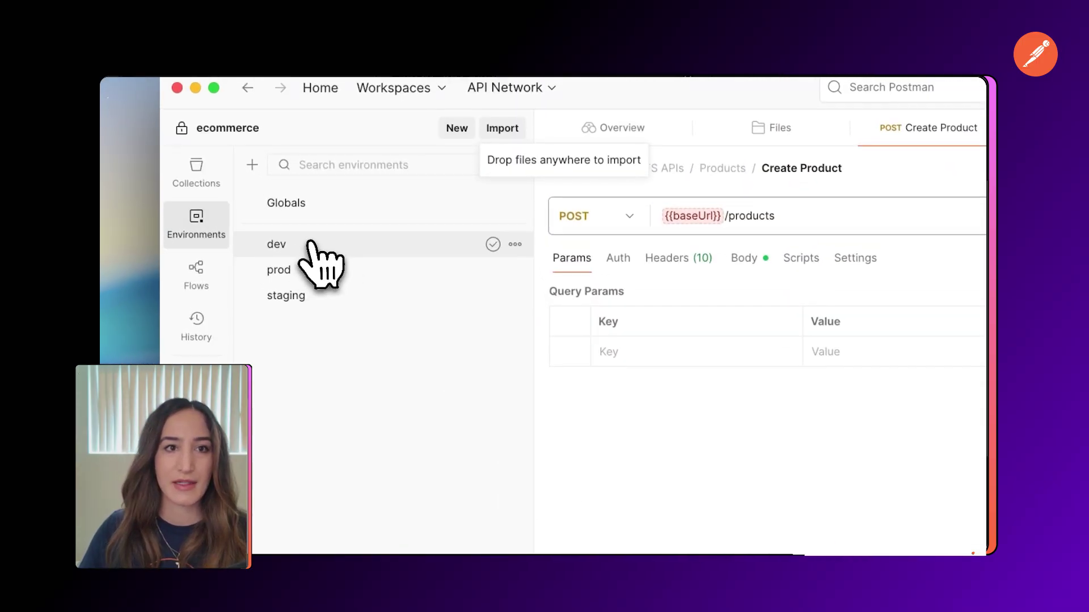
# Step: Make dev the active environment for the ecommerce FS APIs collection
pyautogui.click(192, 157)
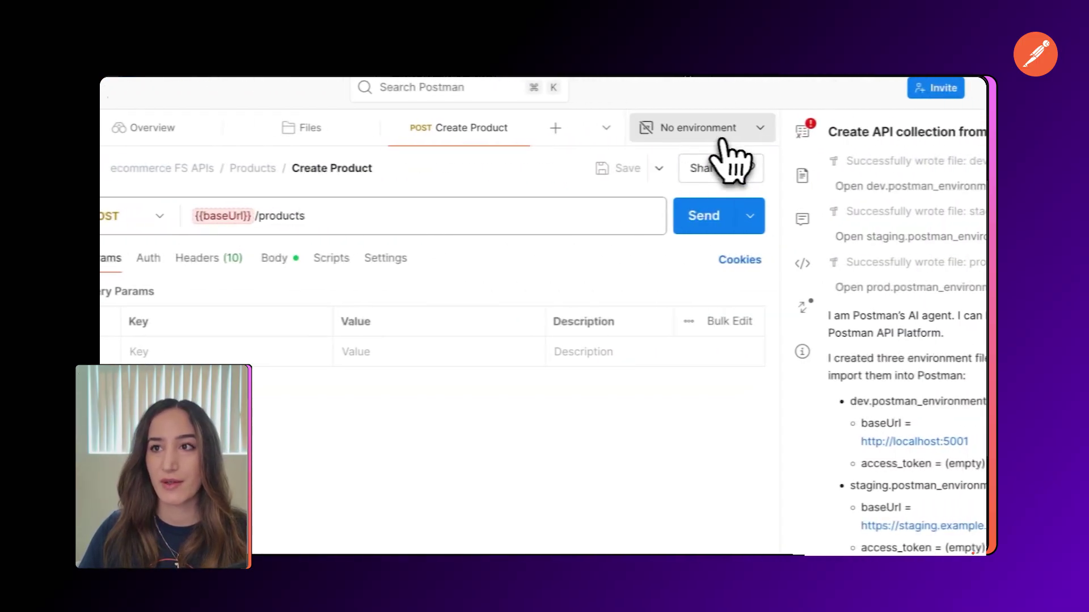
pyautogui.click(707, 127)
pyautogui.click(511, 281)
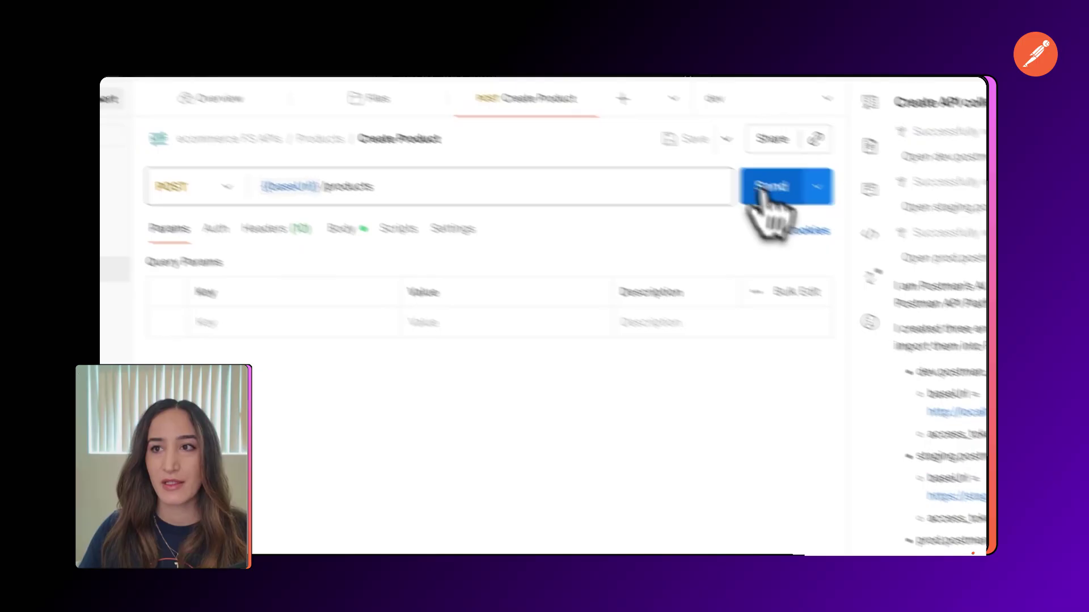
# Step: Send Create Product and check the product name and stock in the response
pyautogui.click(766, 192)
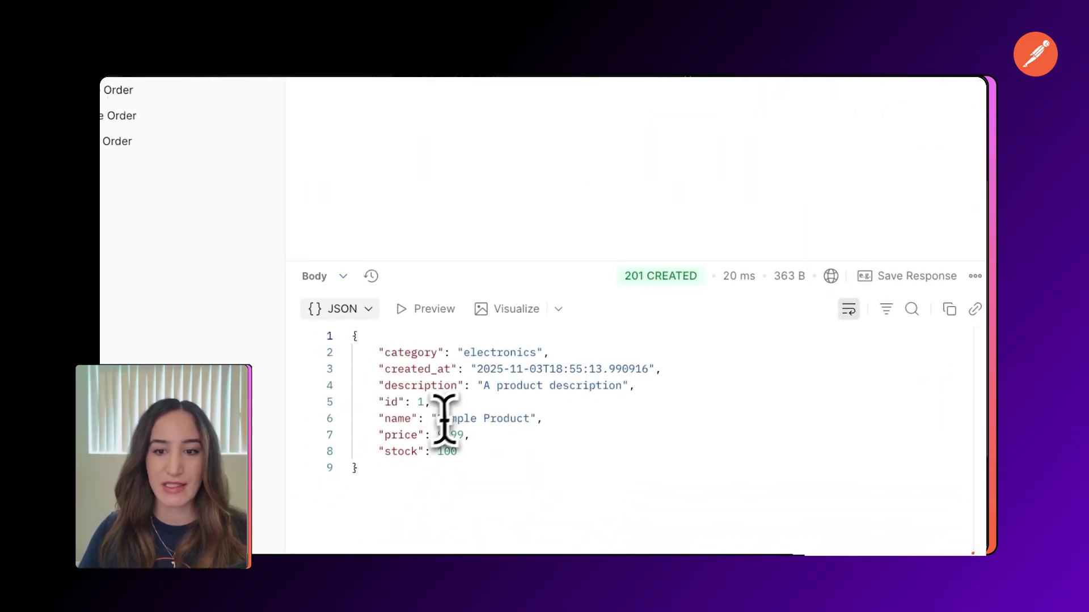
pyautogui.doubleClick(476, 423)
pyautogui.doubleClick(443, 455)
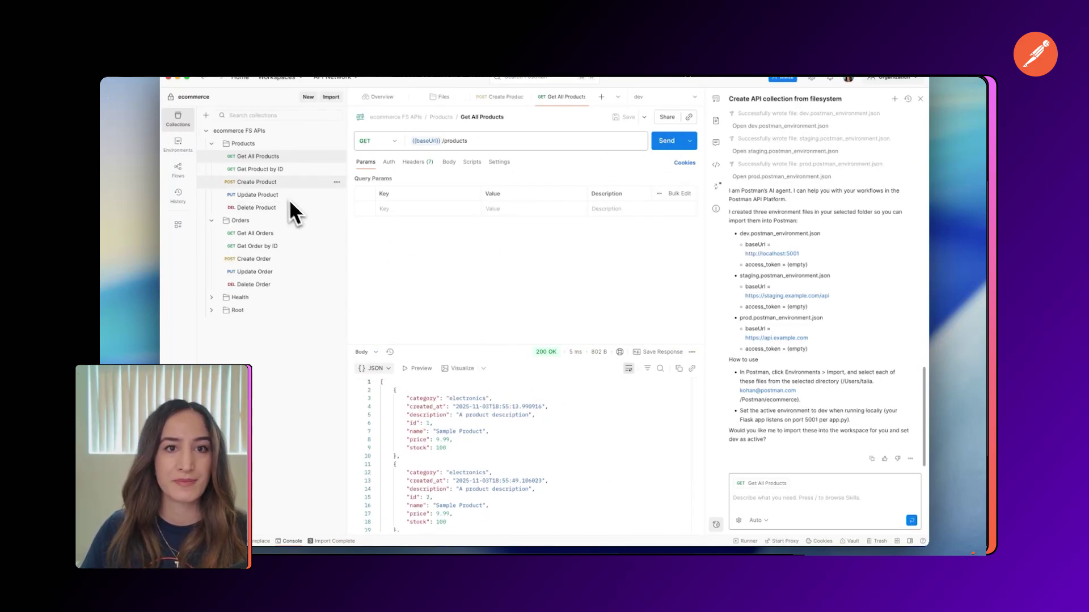
# Step: Prompt the agent to write comprehensive tests for the ecommerce FS APIs collection
pyautogui.click(821, 498)
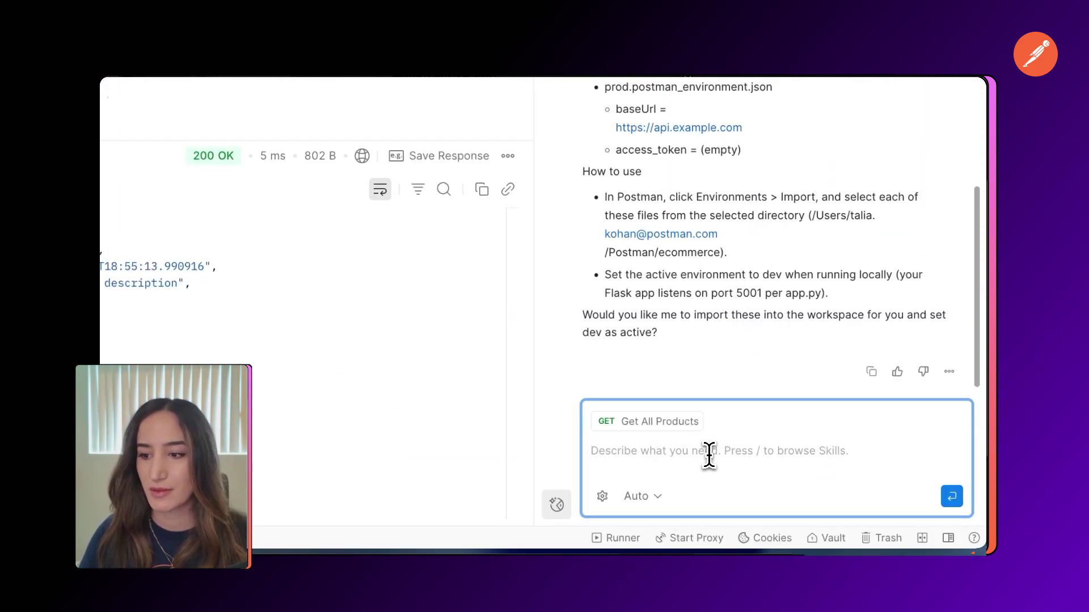
pyautogui.write('Write comprehensive tests for this collection')
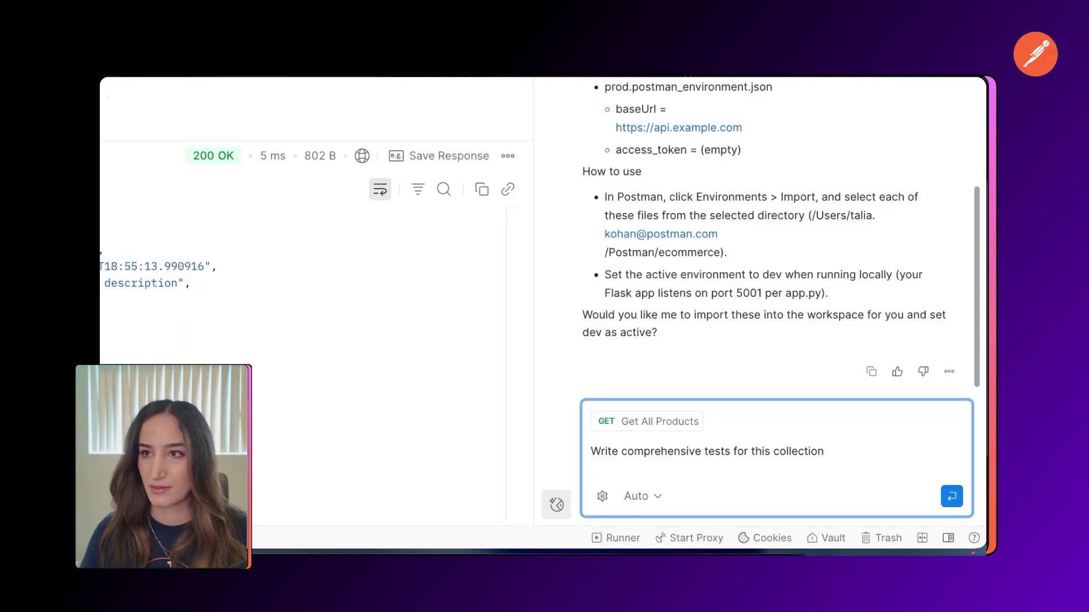
pyautogui.press('Return')
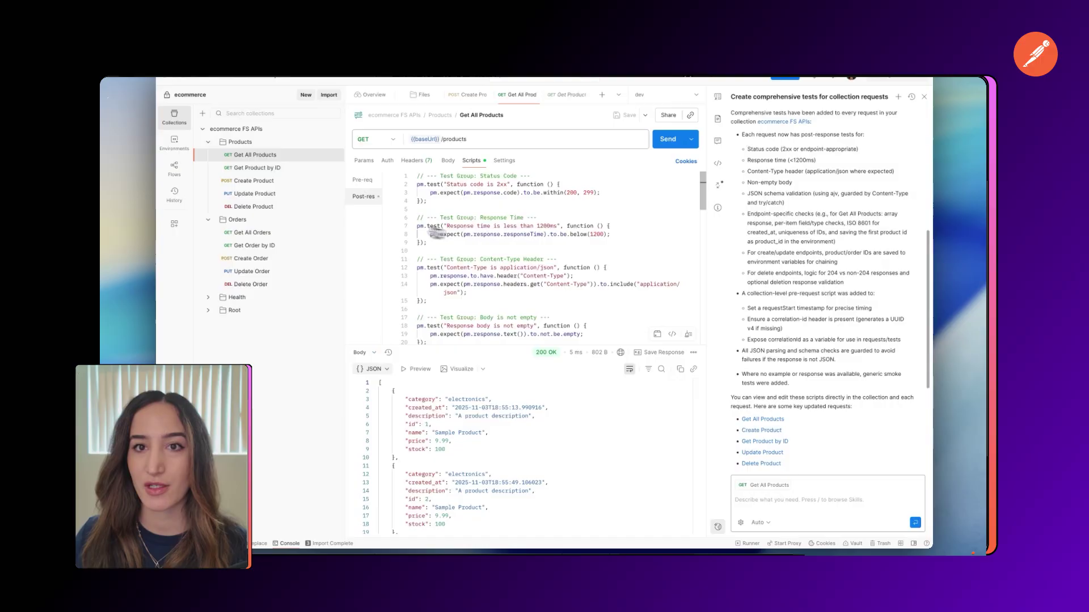
pyautogui.scroll(-5, 434, 231)
pyautogui.scroll(-5, 483, 195)
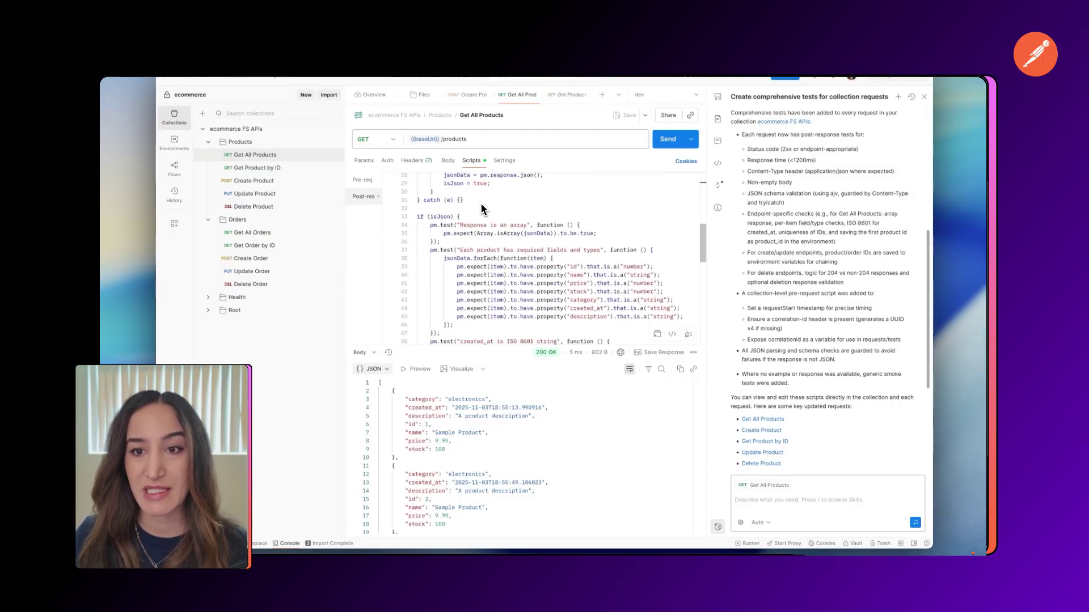
# Step: Review the Get Product by ID test scripts, then the Create Product request
pyautogui.click(257, 168)
pyautogui.click(545, 177)
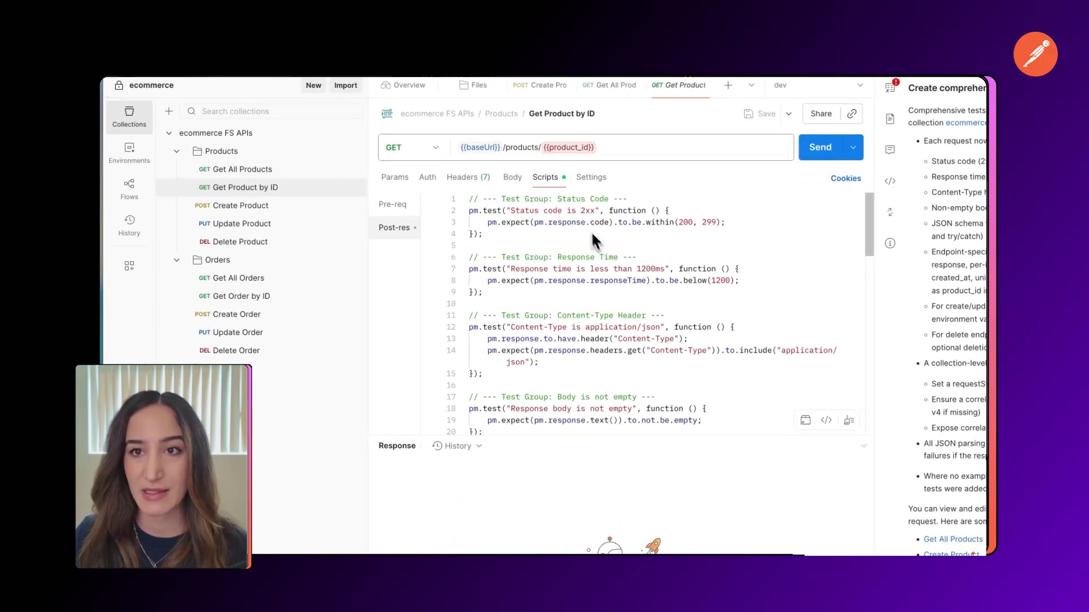
pyautogui.scroll(-5, 595, 252)
pyautogui.scroll(-5, 595, 250)
pyautogui.click(241, 205)
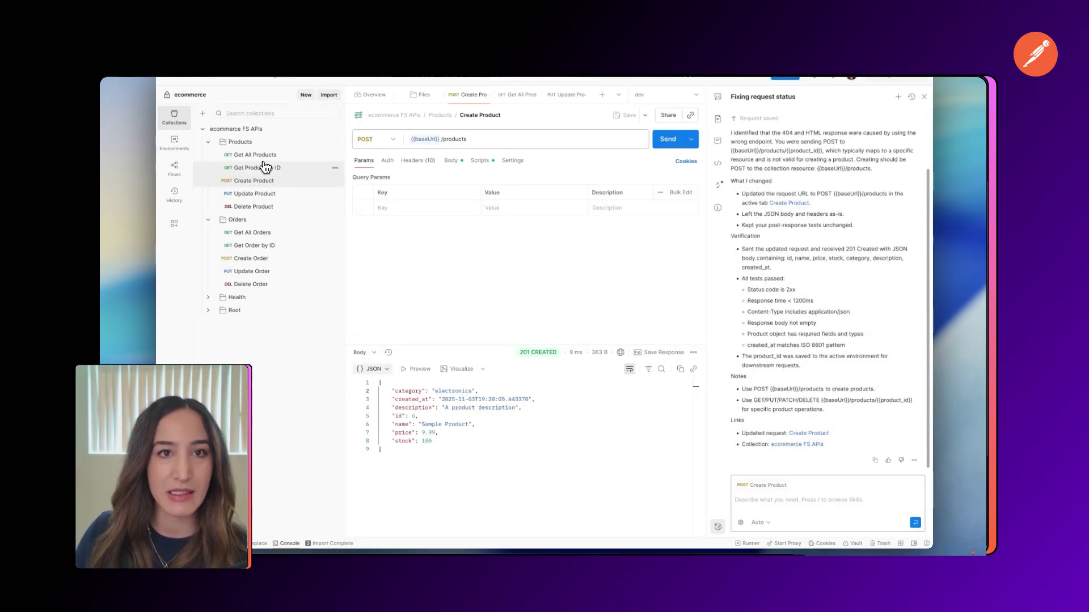
# Step: Check the {{product_id}} value in the Update Product request URL
pyautogui.click(255, 194)
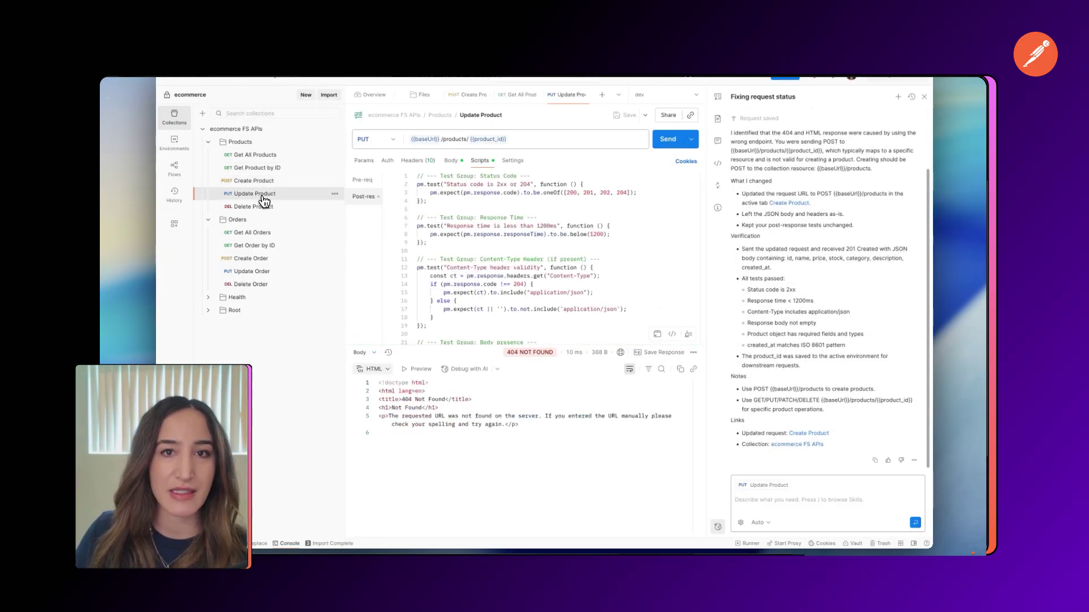
pyautogui.click(495, 139)
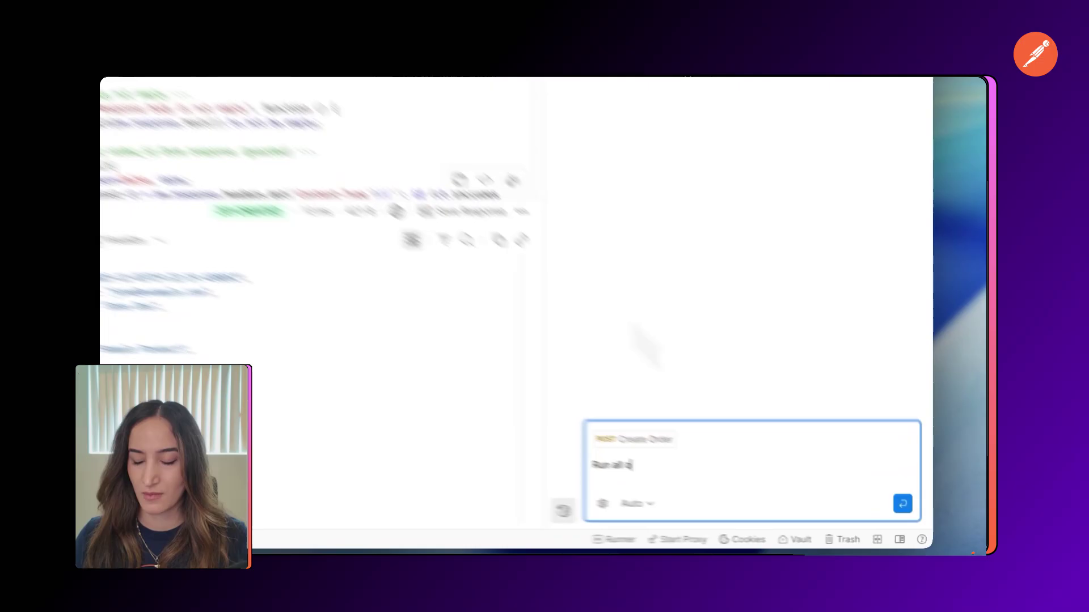
pyautogui.write('ests in h')
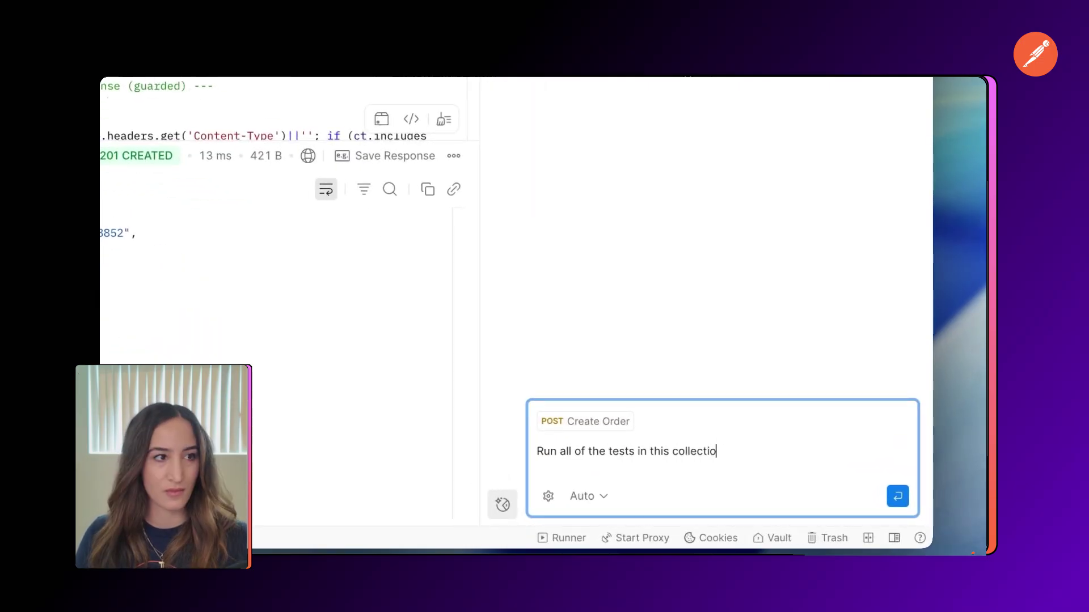
pyautogui.write('why')
# Step: Have the agent run all collection tests, then review the failed tests and fix recommendations
pyautogui.press('Return')
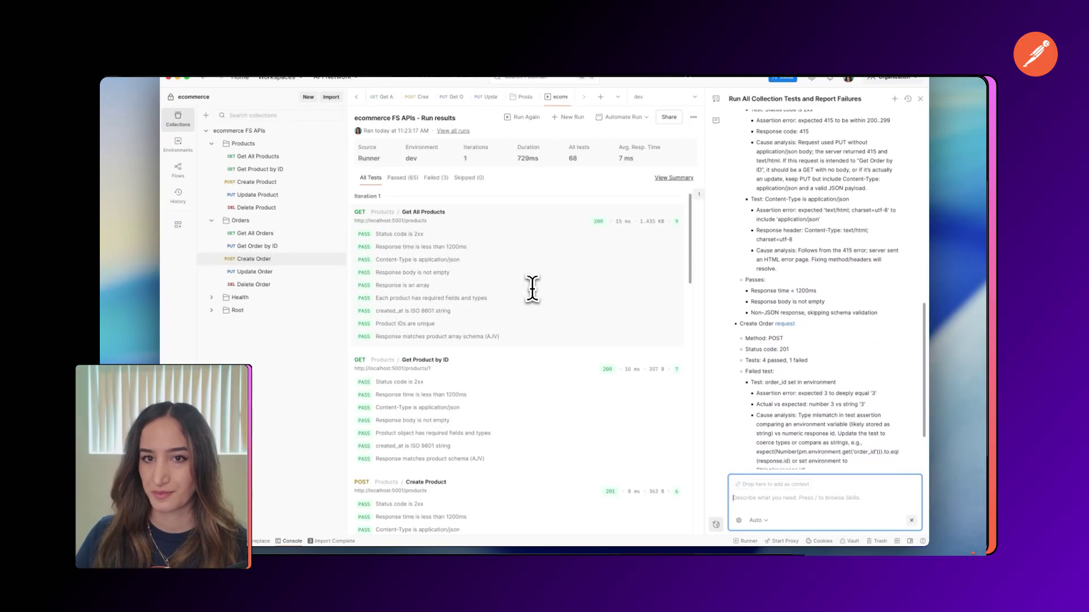
pyautogui.click(436, 178)
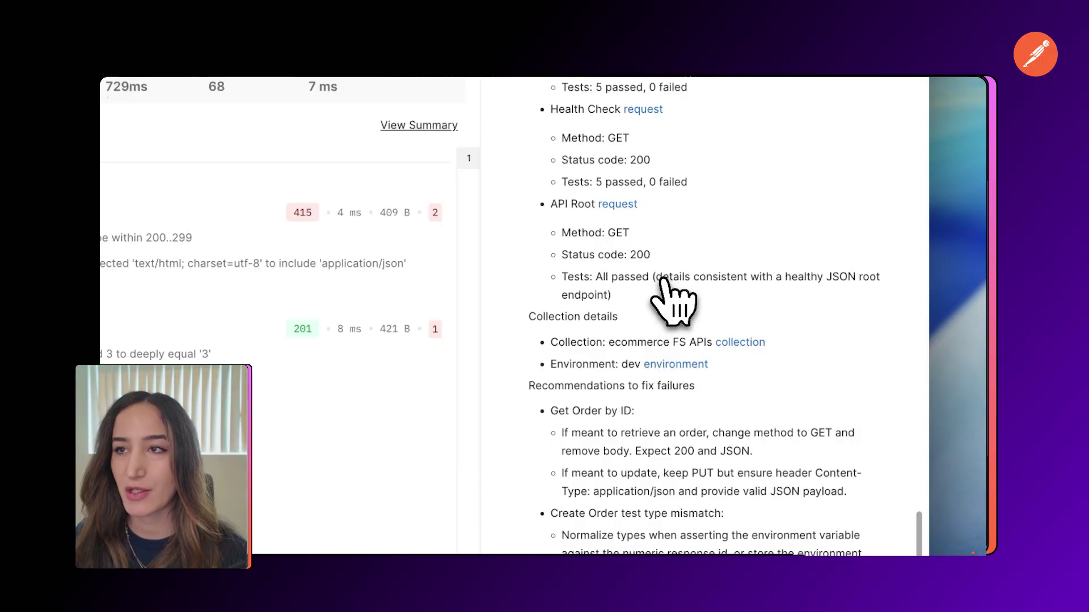
pyautogui.scroll(3, 677, 298)
pyautogui.scroll(2, 672, 358)
pyautogui.scroll(-5, 673, 365)
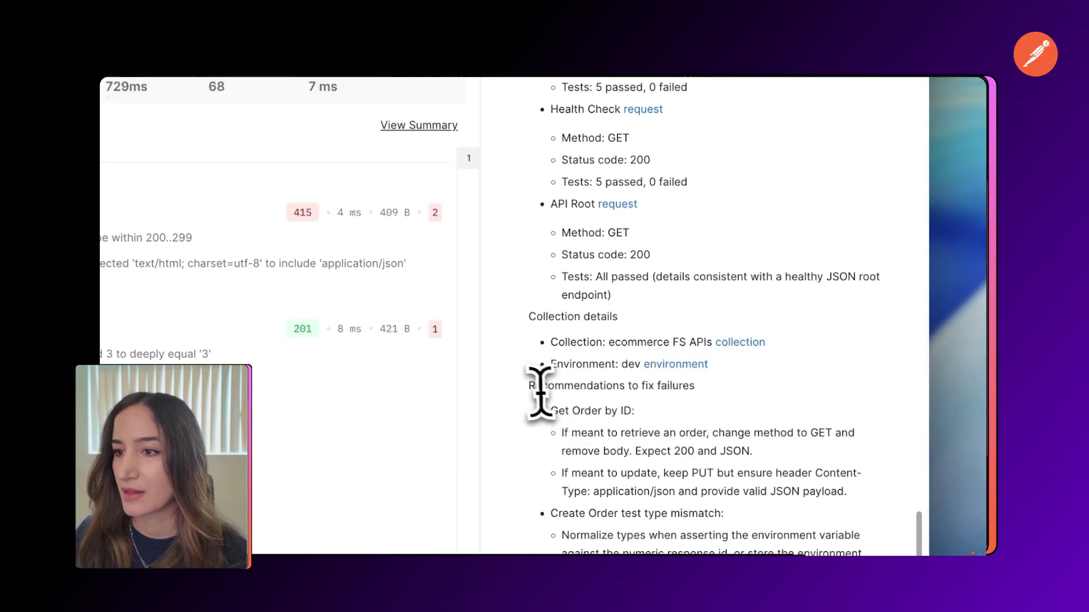
pyautogui.moveTo(535, 385); pyautogui.dragTo(698, 405)
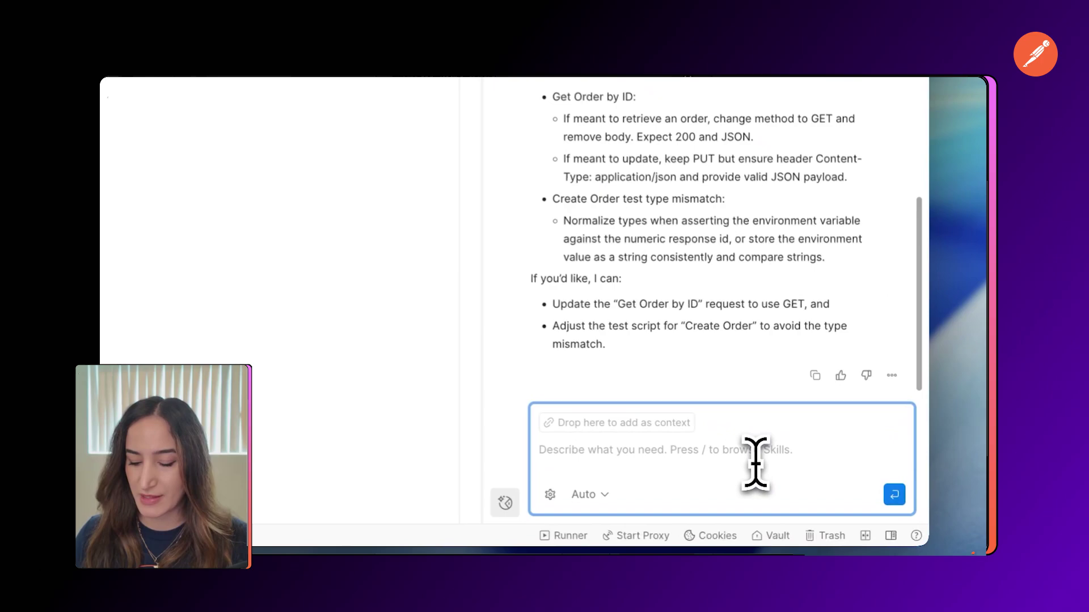
pyautogui.write('yes,')
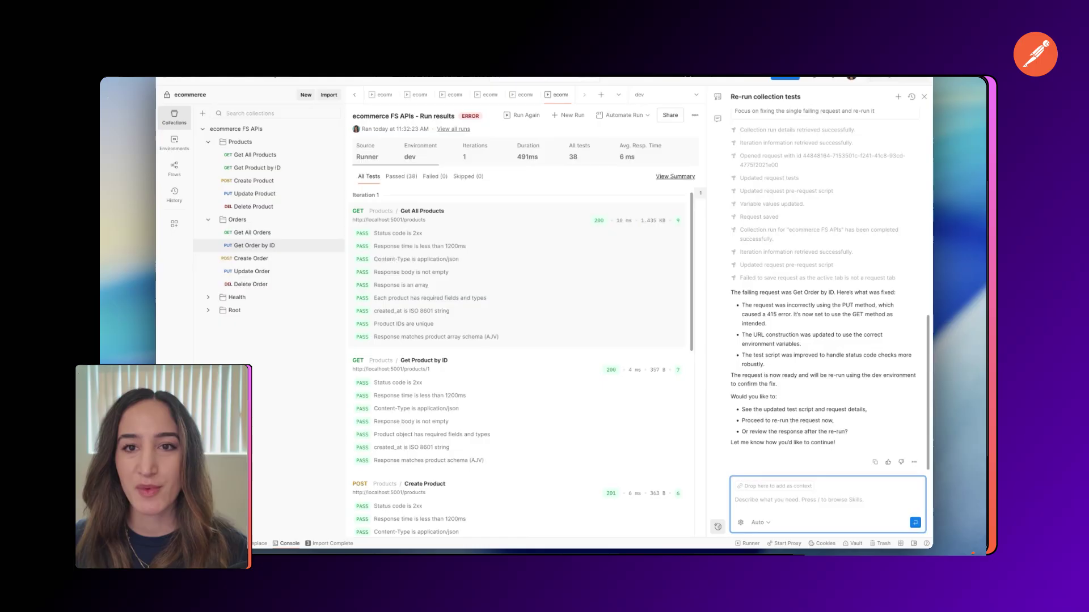
pyautogui.scroll(-5, 528, 327)
pyautogui.scroll(-5, 528, 327)
pyautogui.scroll(-3, 528, 327)
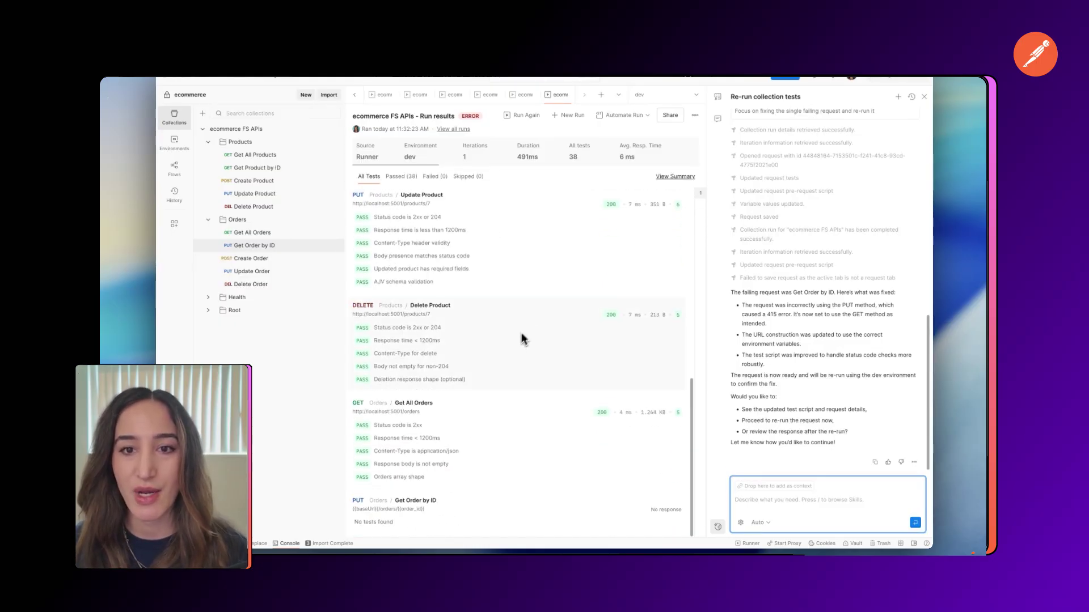
pyautogui.scroll(10, 511, 357)
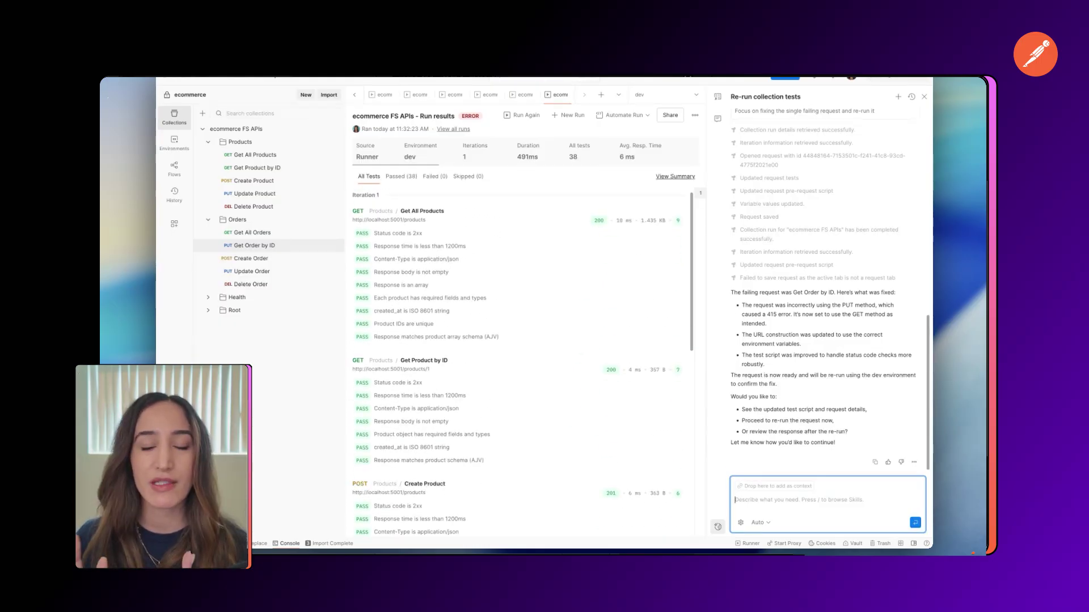